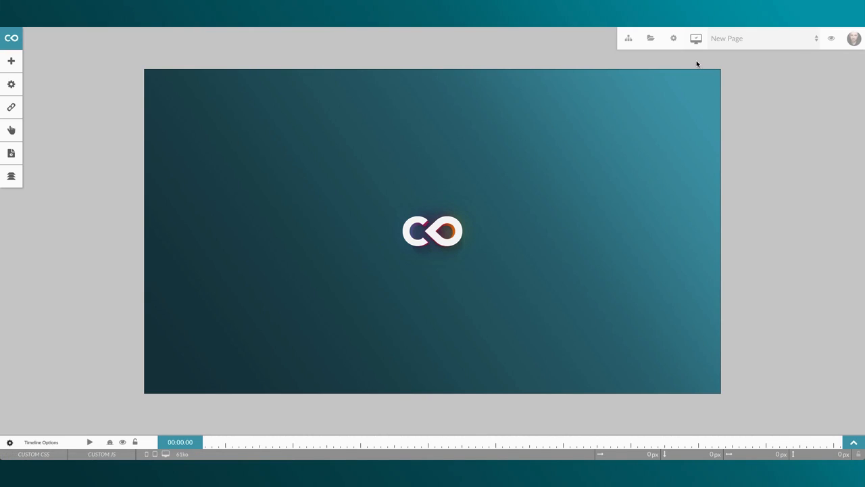
Check the project's page list and inspect the expanded timeline before collapsing it
click(696, 41)
click(745, 39)
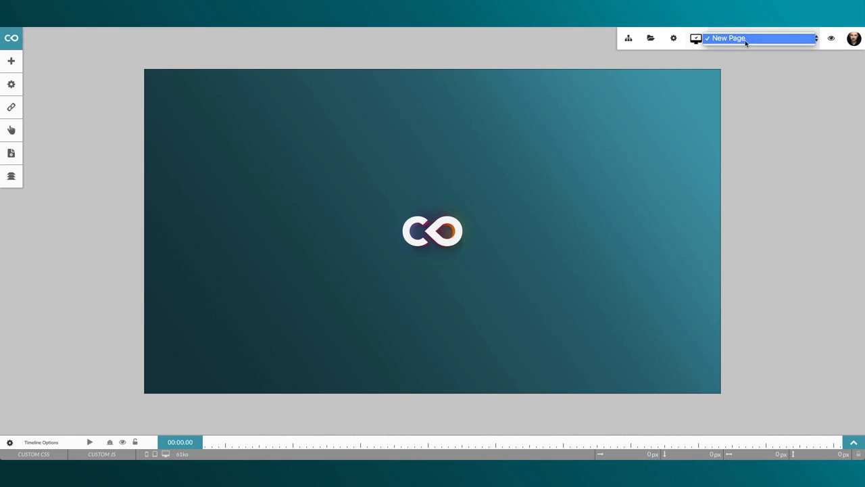
click(745, 39)
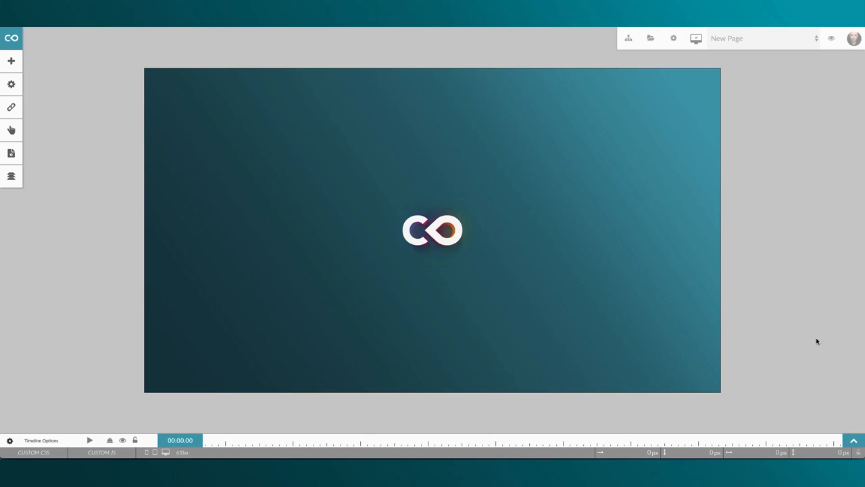
click(854, 440)
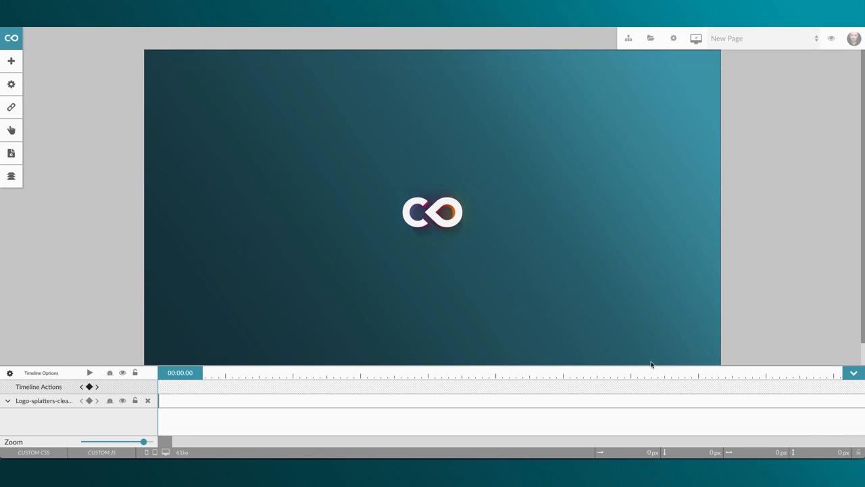
click(415, 375)
drag(490, 380, 145, 364)
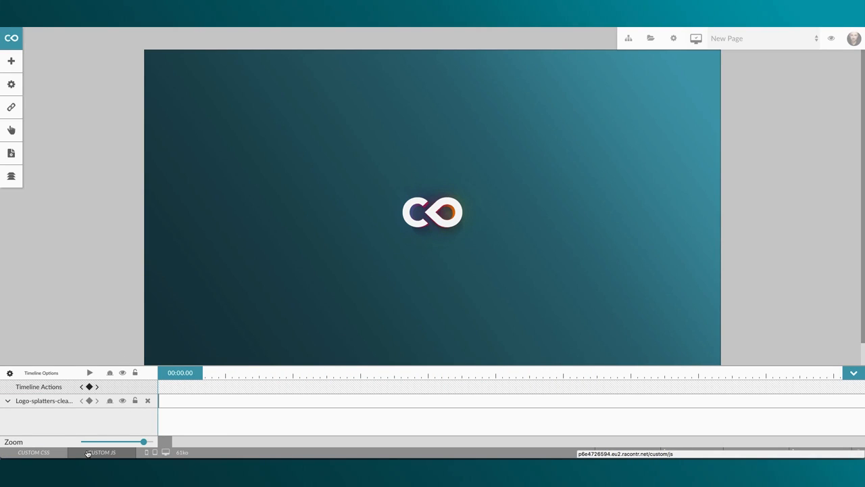
click(854, 374)
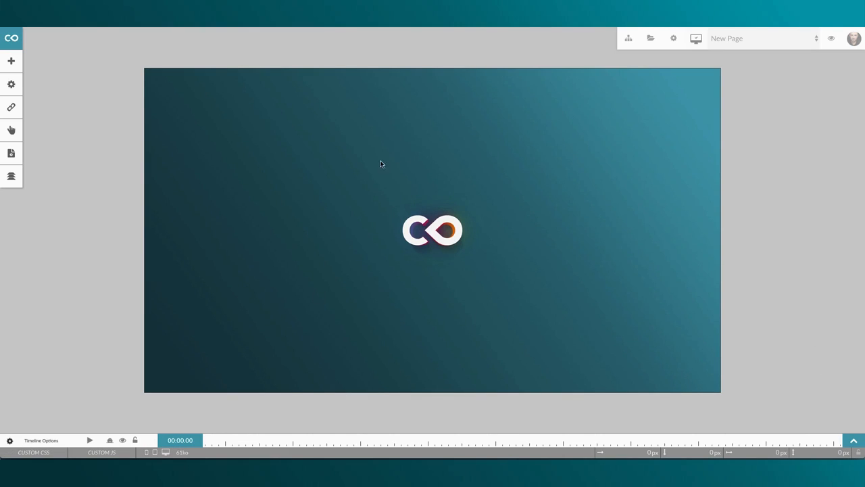
Select the logo and view the editing options available for it
click(413, 215)
mouse_move(413, 214)
mouse_down()
mouse_move(367, 164)
mouse_move(485, 271)
mouse_move(365, 196)
mouse_move(439, 204)
mouse_move(410, 217)
mouse_up()
click(331, 213)
click(401, 220)
right_click(423, 220)
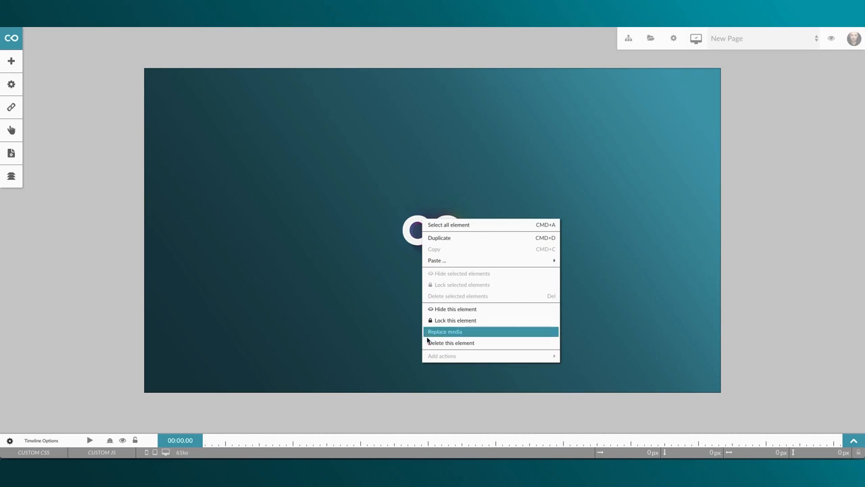
click(374, 197)
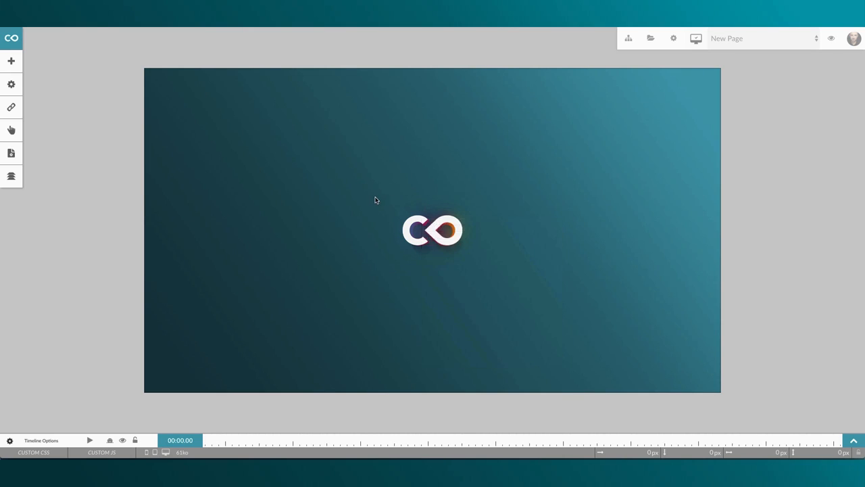
Move the logo outside the page area, preview the page, and return the logo to the page centre
drag(408, 227, 757, 208)
click(834, 39)
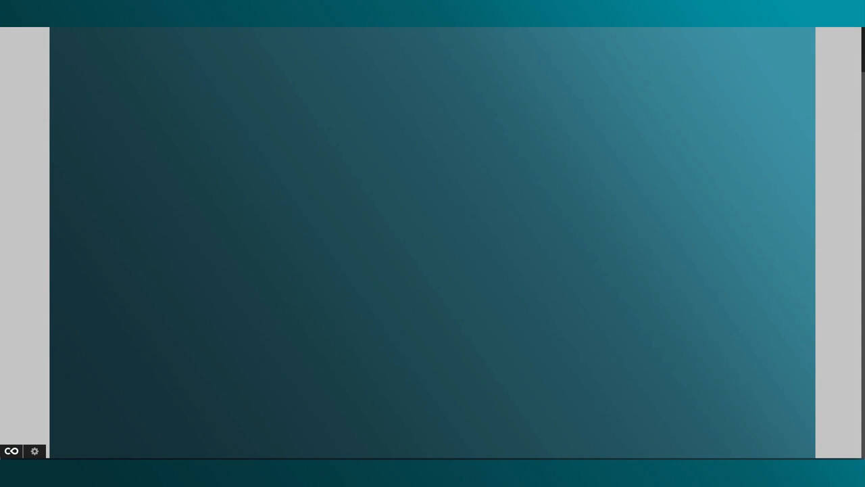
key(super+w)
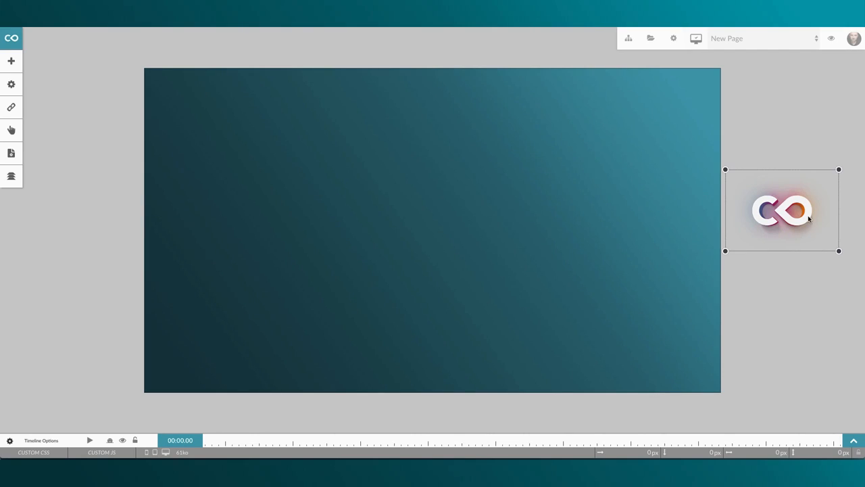
drag(803, 220, 406, 232)
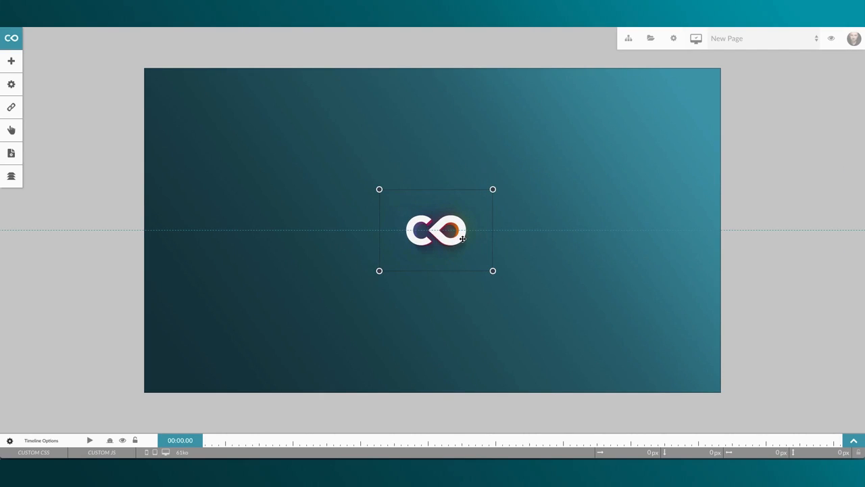
drag(461, 239, 458, 239)
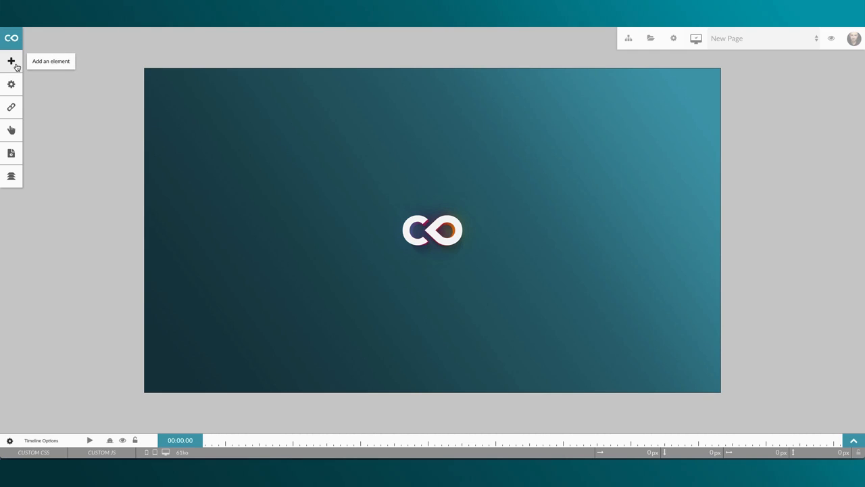
Add a rectangle to the page beside the logo and size it to about 278 × 160 px
click(12, 61)
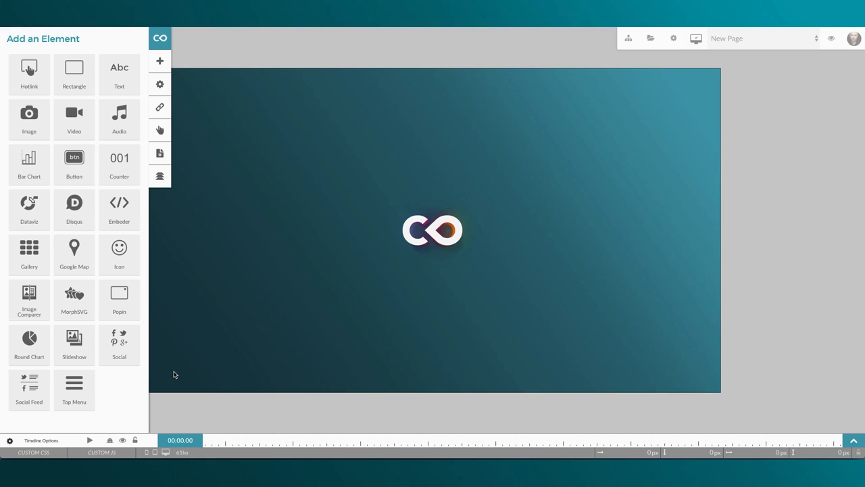
click(81, 87)
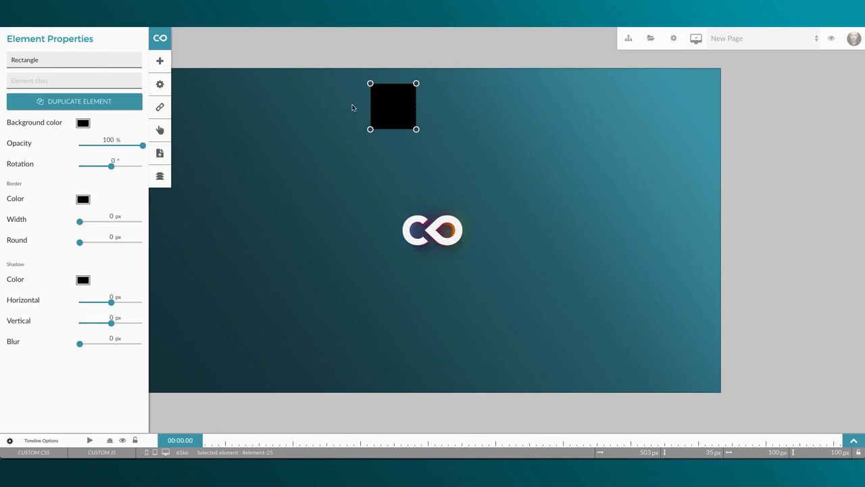
drag(394, 110, 315, 211)
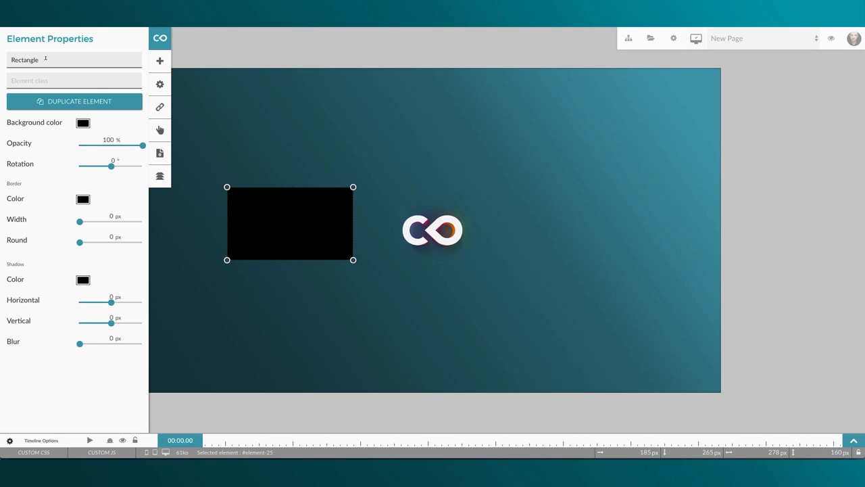
Rename the rectangle element as Fond Noir [Rectangle]
drag(45, 58, 9, 59)
key(BackSpace)
text(Fond Noir)
text([Rectangle])
click(106, 79)
Try the rectangle at 59 % opacity partly over the logo, and restore its opacity to 100 %
click(420, 231)
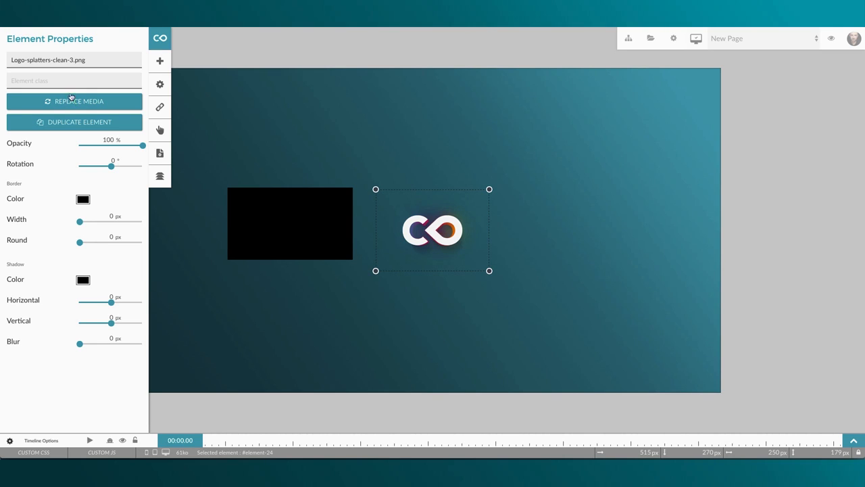
click(264, 208)
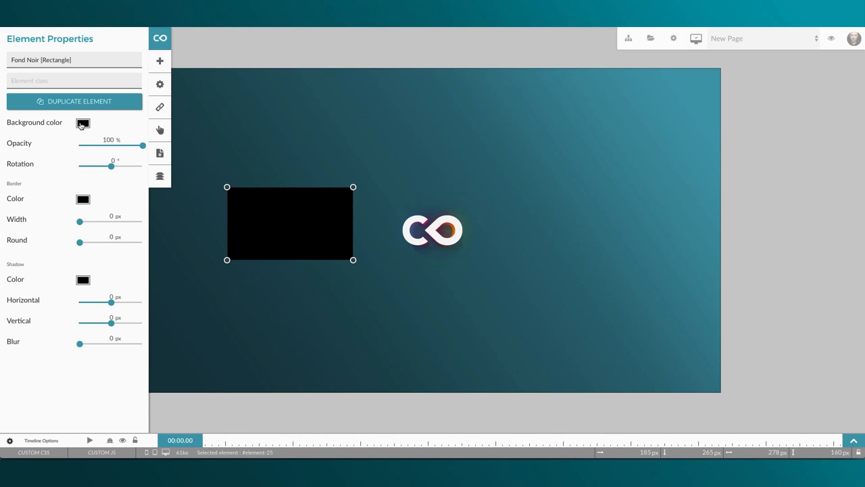
drag(141, 145, 117, 145)
drag(263, 207, 358, 214)
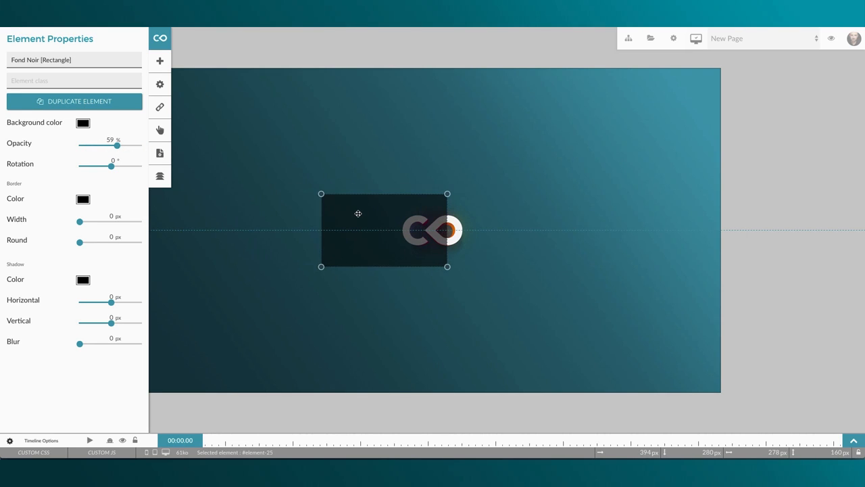
drag(117, 148, 112, 166)
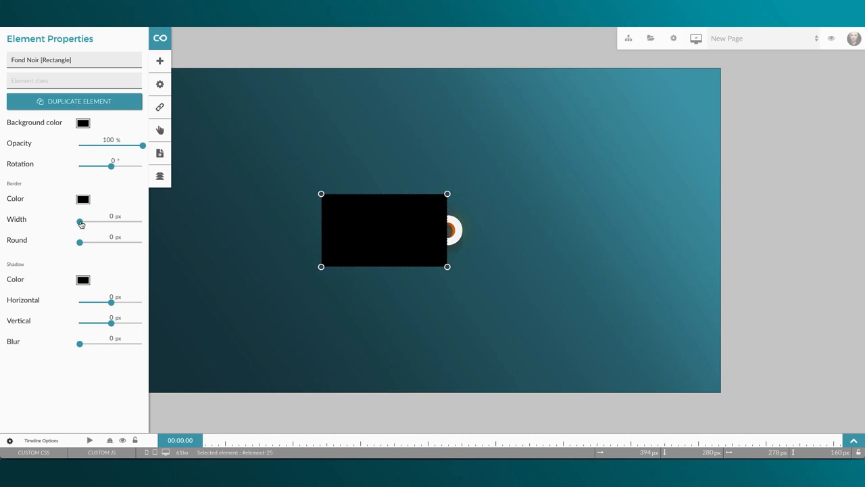
Give the rectangle a red 4 px border with 23 px rounding and move it clear of the logo
drag(80, 221, 105, 223)
click(83, 200)
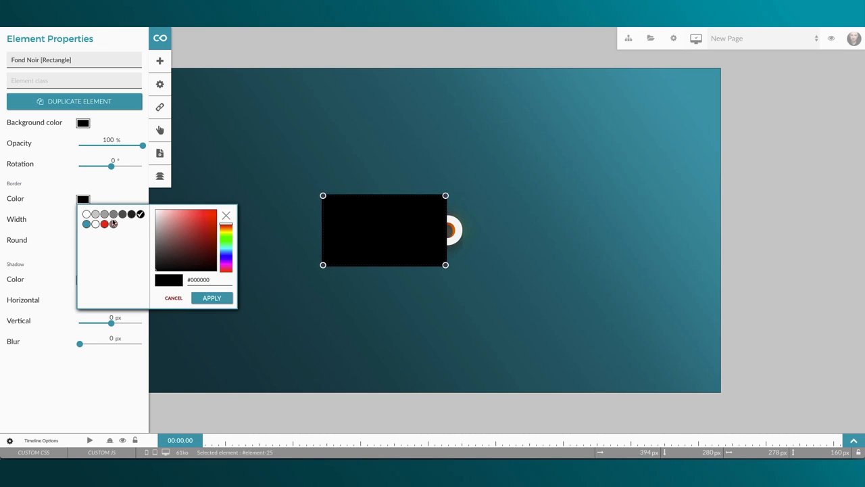
click(105, 224)
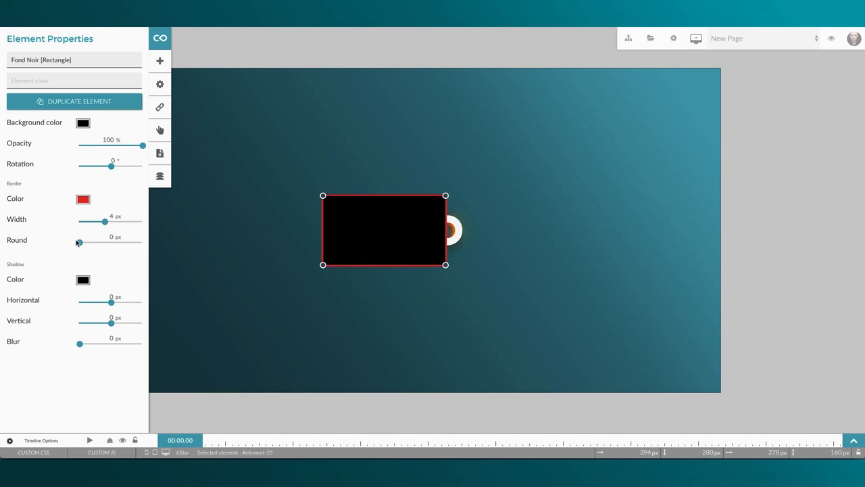
drag(81, 244, 109, 243)
drag(351, 234, 265, 230)
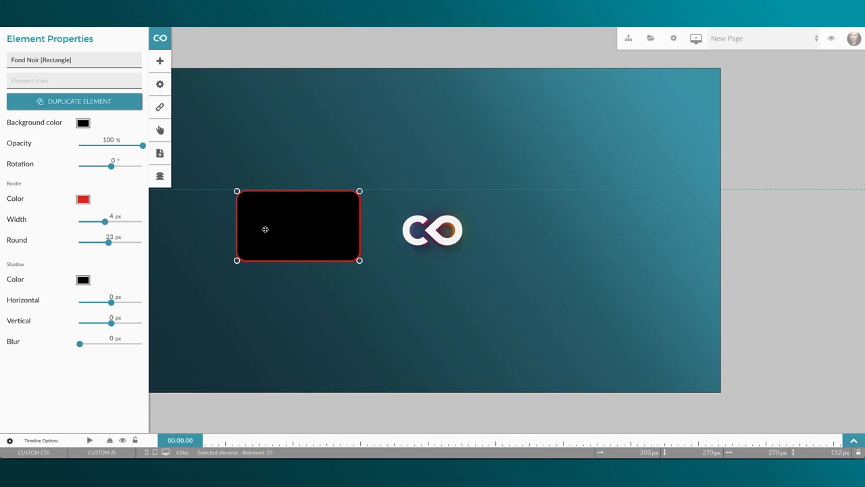
Apply a near-black shadow to the rectangle with 8 px horizontal offset, 10 px vertical offset and 28 px blur
drag(111, 302, 126, 323)
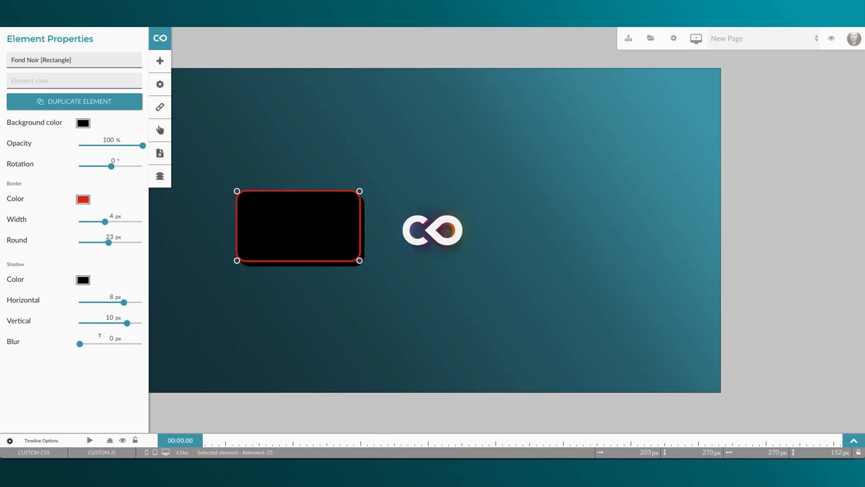
drag(80, 345, 138, 344)
click(83, 280)
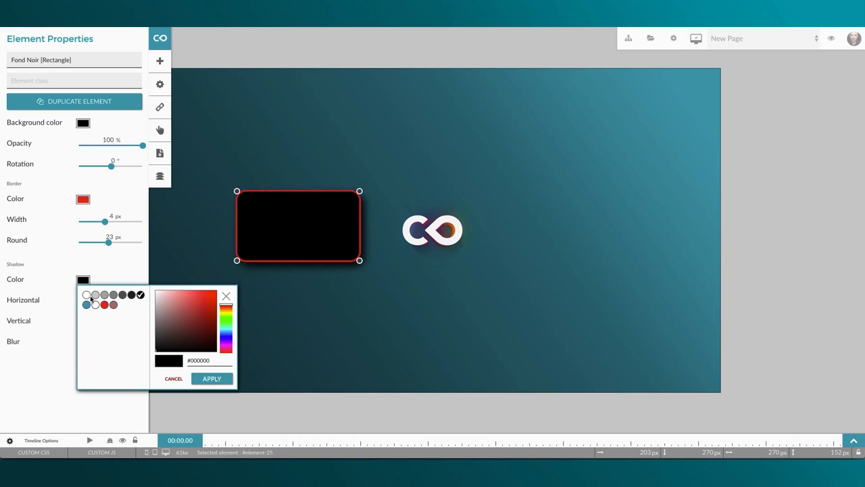
click(87, 305)
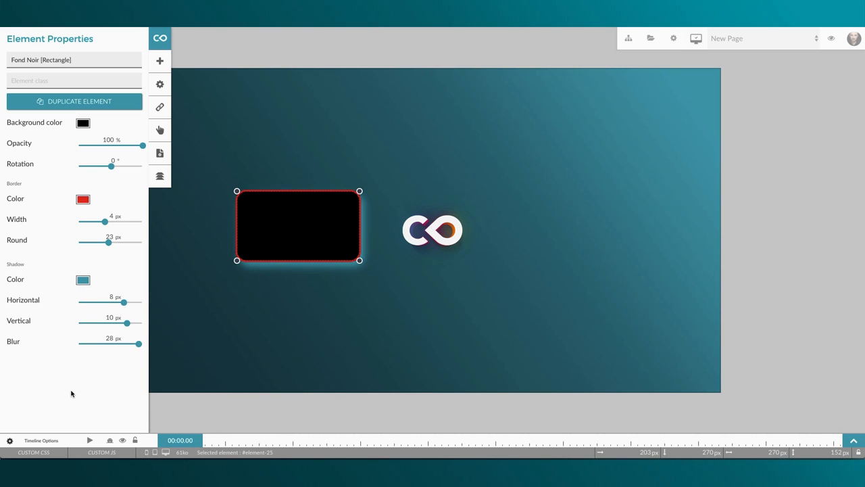
click(85, 283)
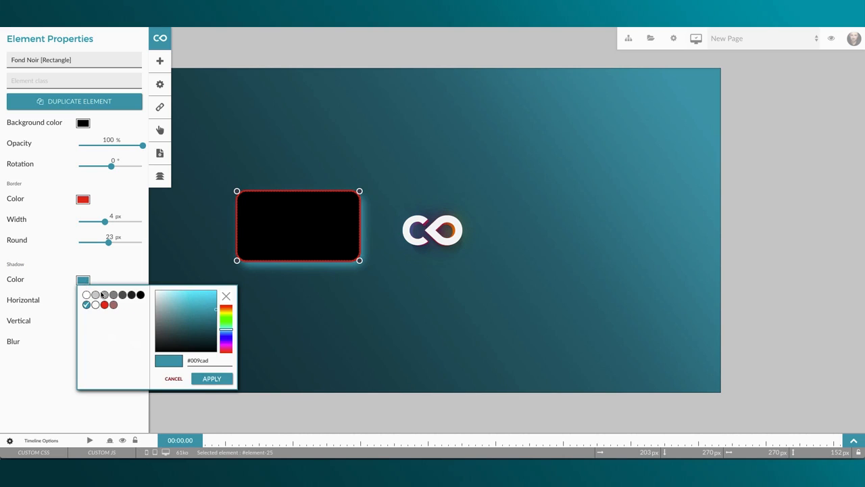
click(132, 294)
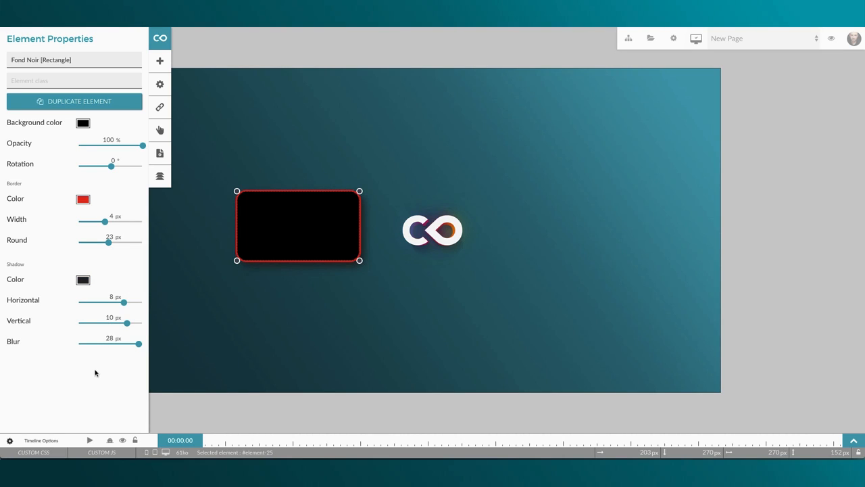
Compare the logo's properties with the rectangle's, and move the rectangle down to a vertical position of 284 px
click(430, 235)
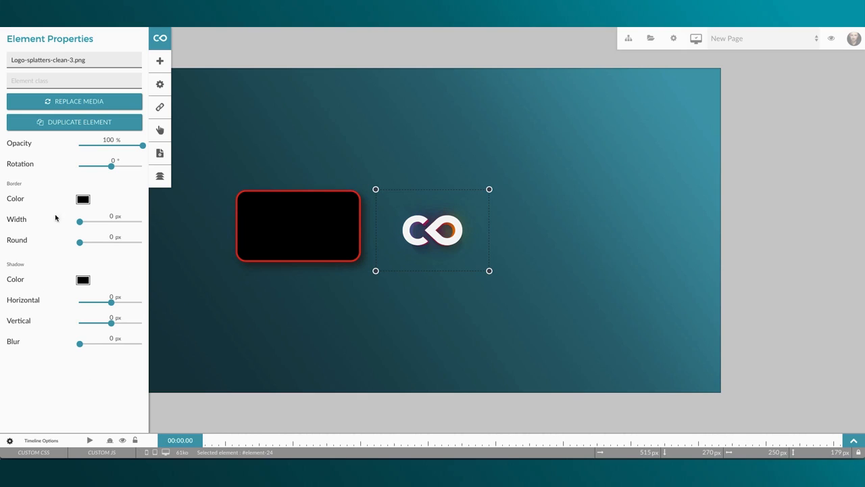
click(268, 218)
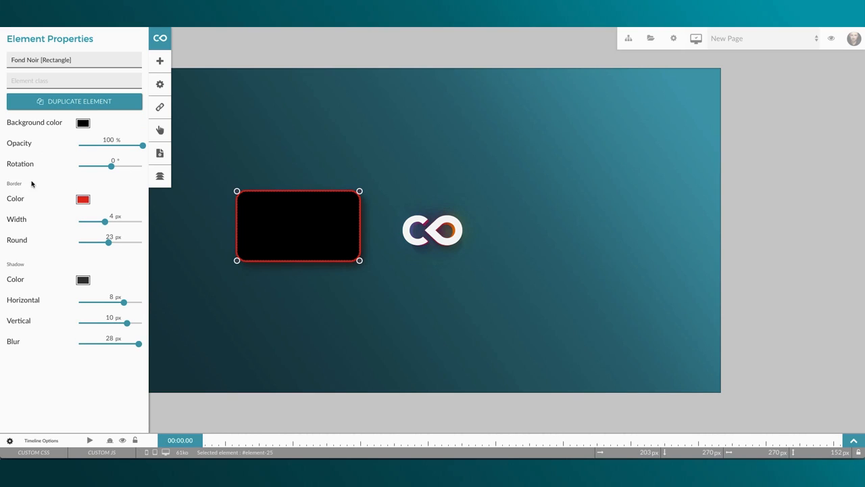
drag(265, 232, 267, 233)
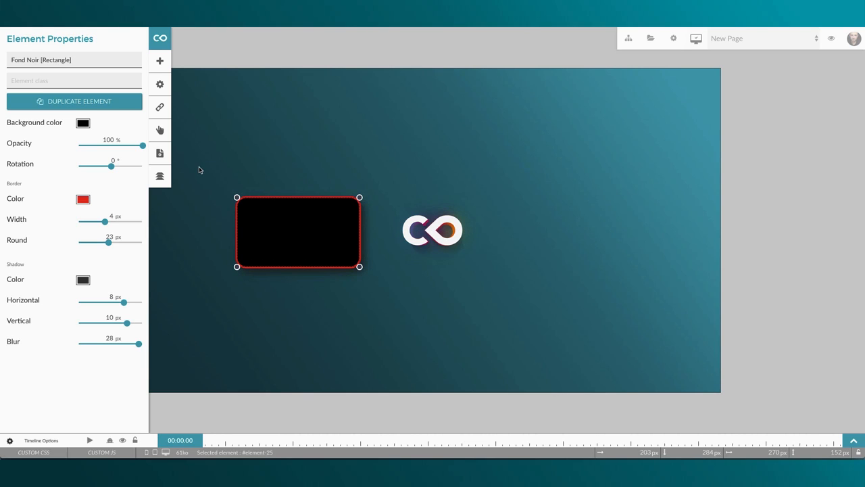
click(159, 107)
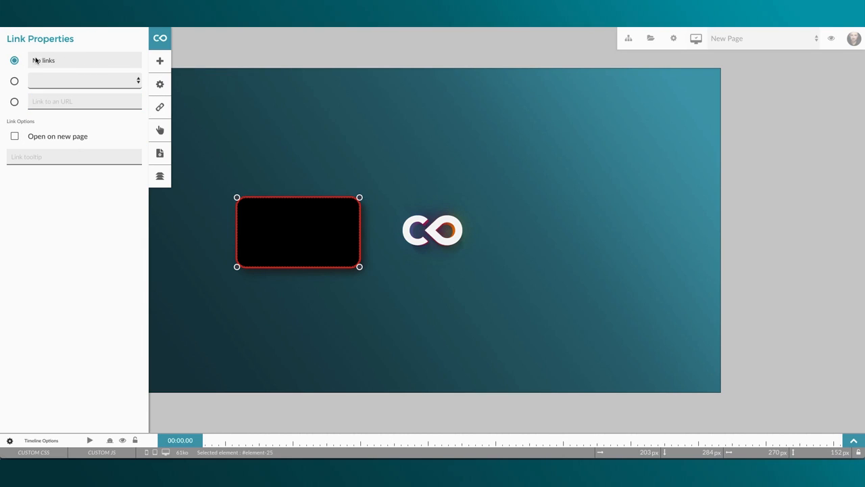
click(45, 80)
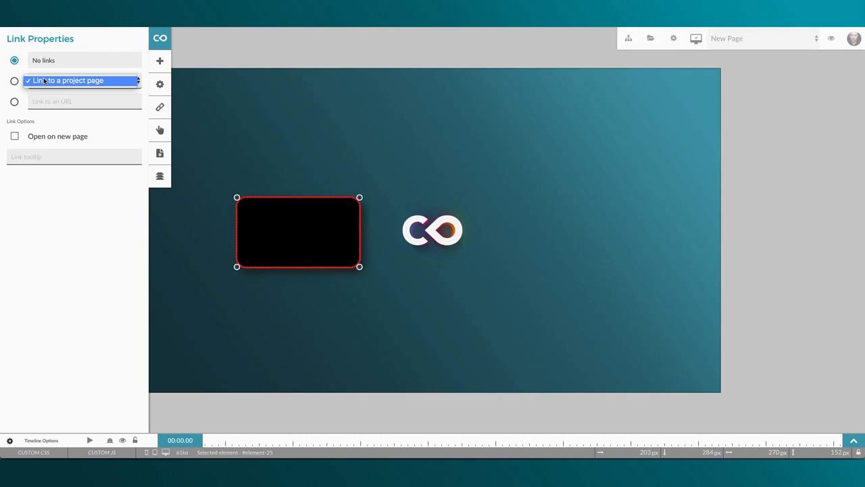
click(45, 81)
click(14, 81)
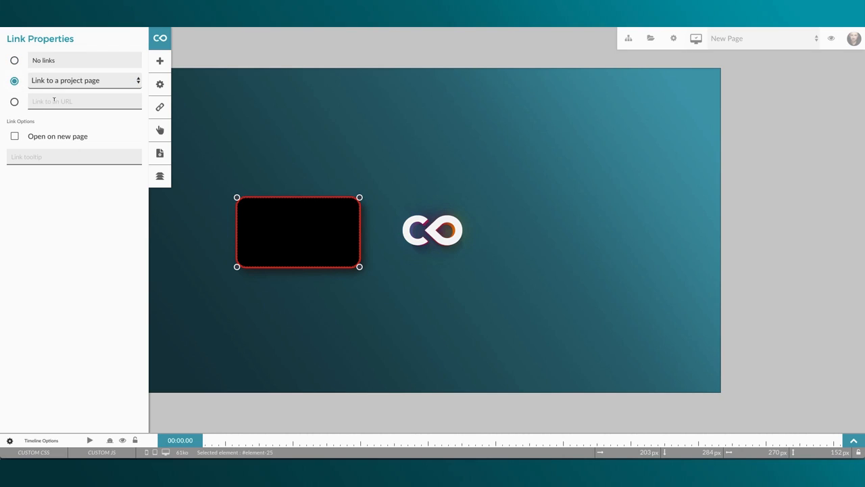
text(http://racontr.com)
click(35, 139)
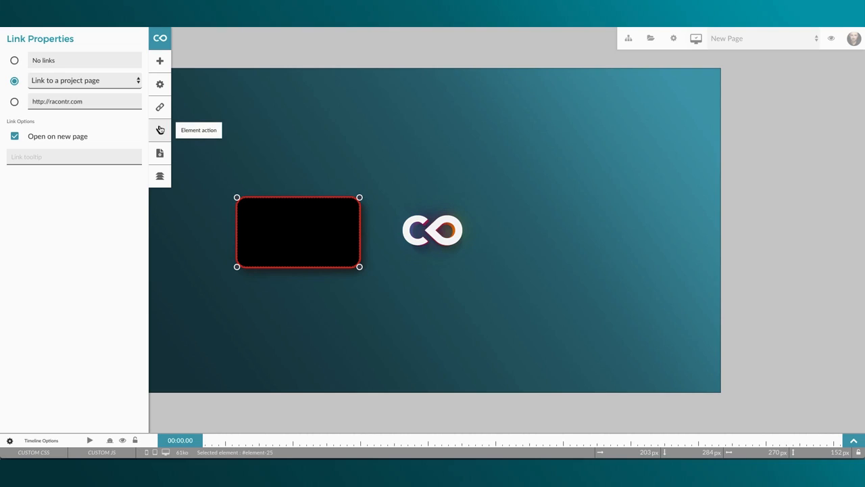
Add a click action to the rectangle that targets its own X position
click(160, 130)
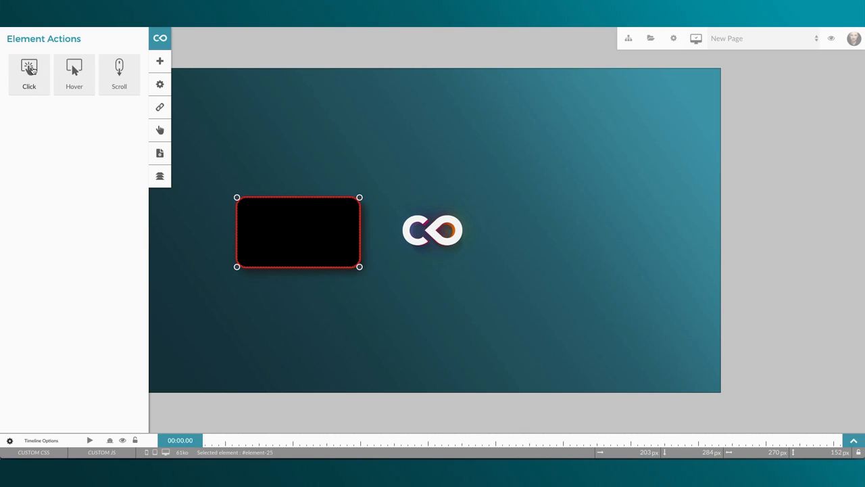
click(30, 70)
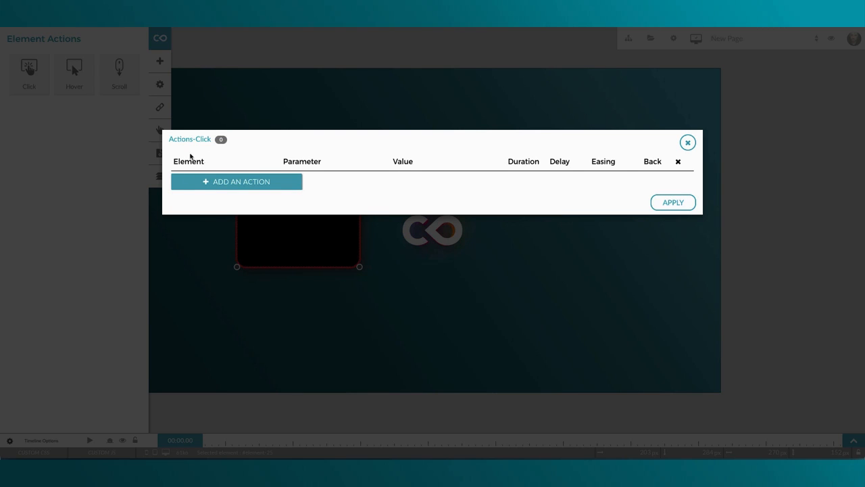
click(207, 181)
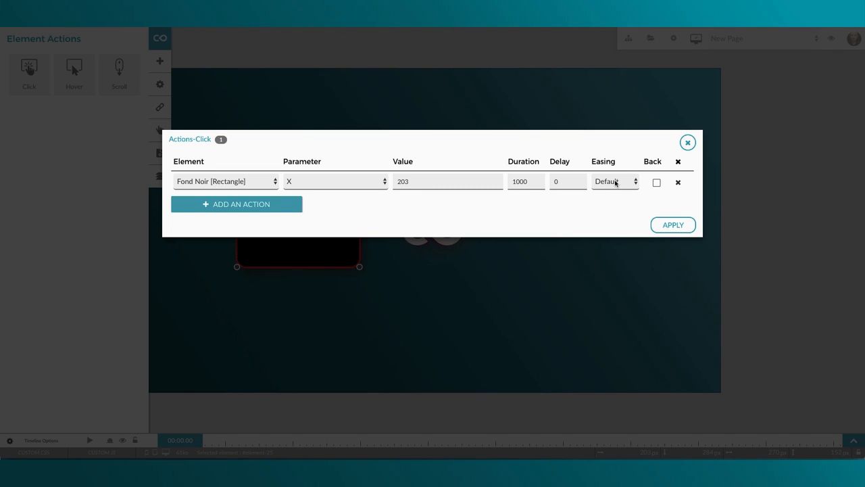
Enable Back for the click action, change its X value, duration and easing, set its delay to 20, and apply it
click(655, 183)
click(401, 181)
text(3)
drag(519, 181, 510, 180)
text(6)
key(Tab)
text(20)
click(614, 185)
click(617, 222)
click(662, 225)
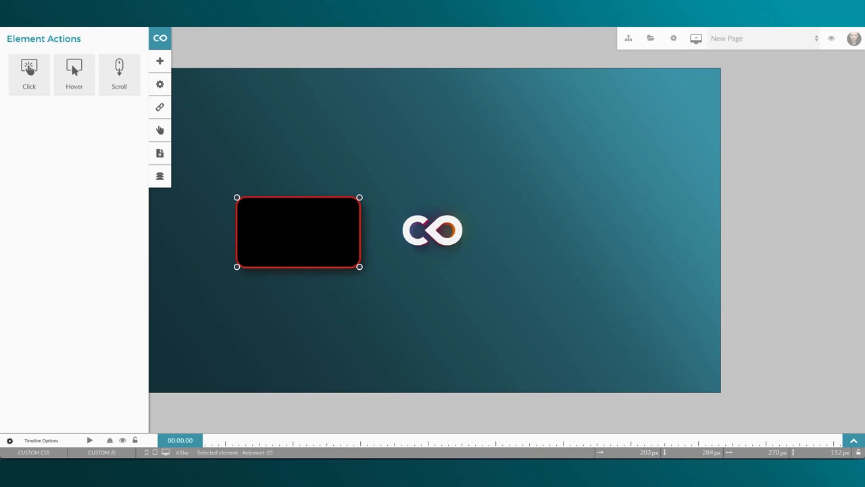
Preview the page, return to the editor and view the page's properties
click(831, 38)
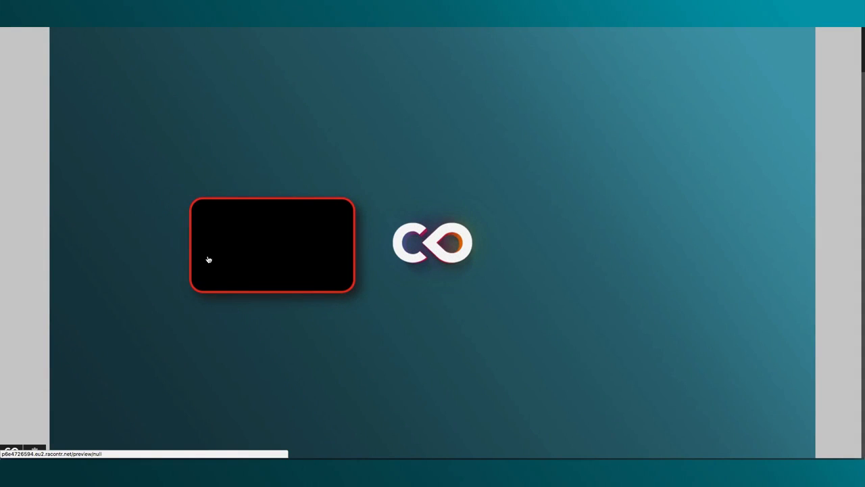
key(super+w)
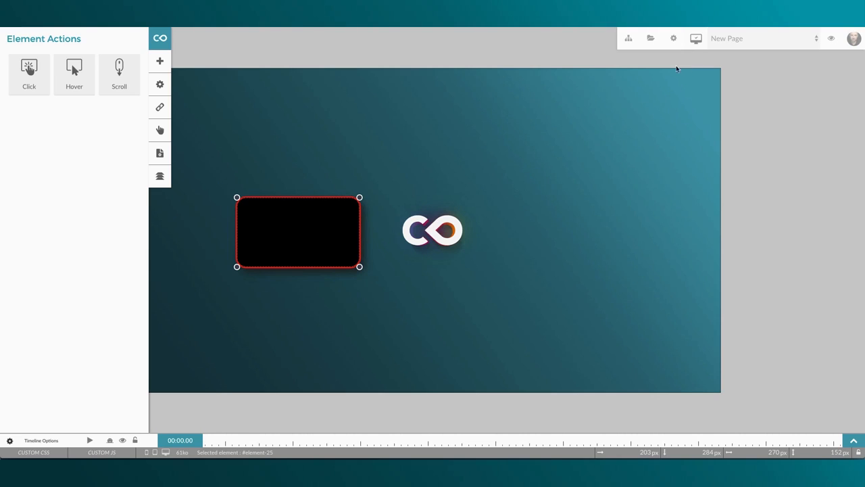
click(157, 153)
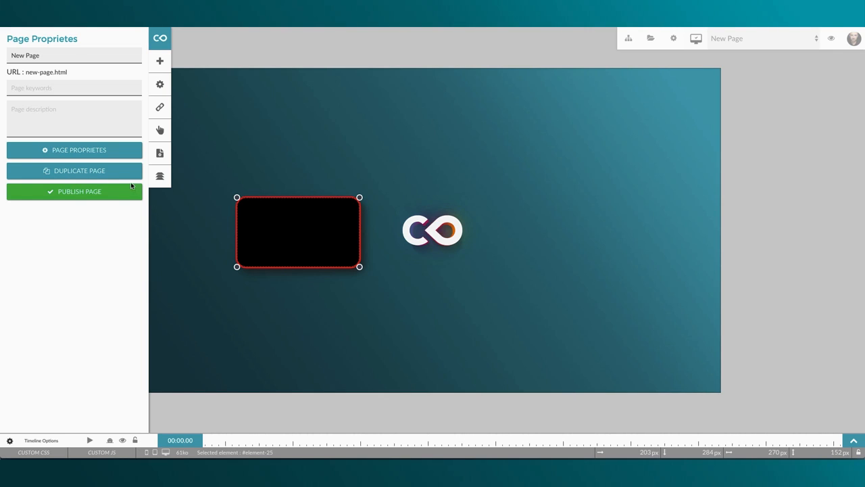
Display the page's layers, and hide and show the Fond Noir rectangle again
click(158, 178)
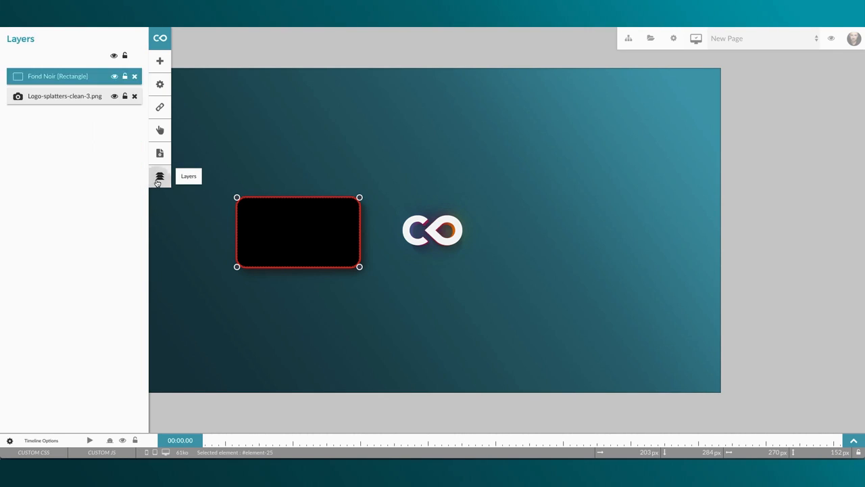
click(115, 77)
click(115, 77)
Lock the Fond Noir rectangle layer and delete it from the page
click(125, 76)
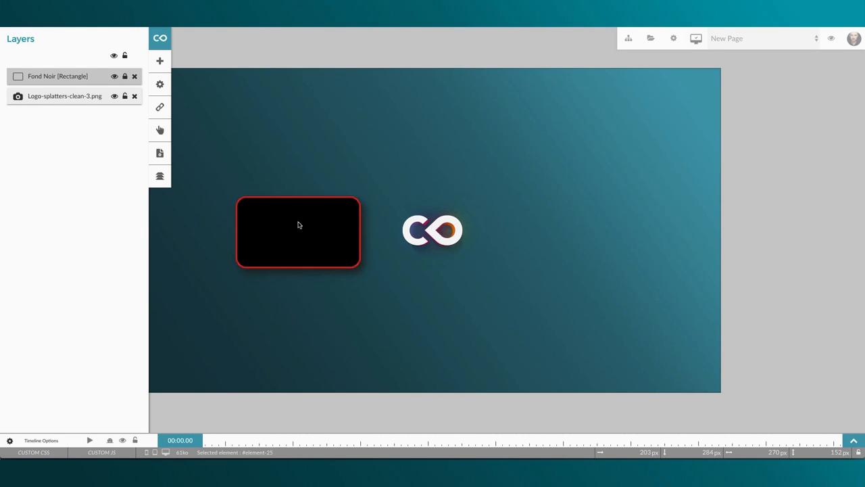
click(135, 77)
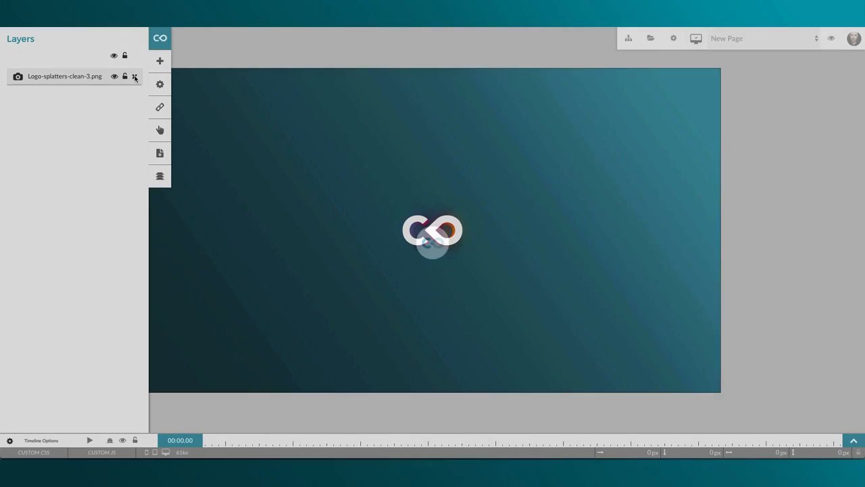